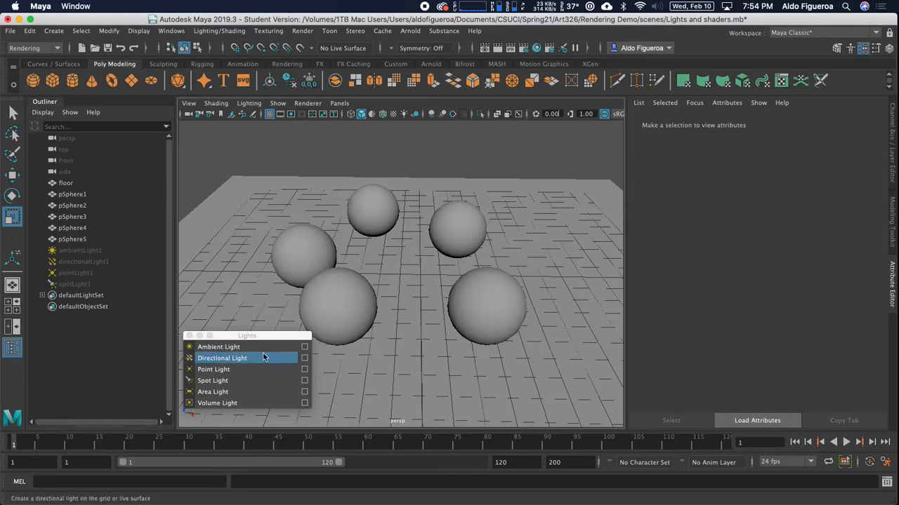
Step: Create an area light with its default options and display the viewport with all scene lights
click(305, 393)
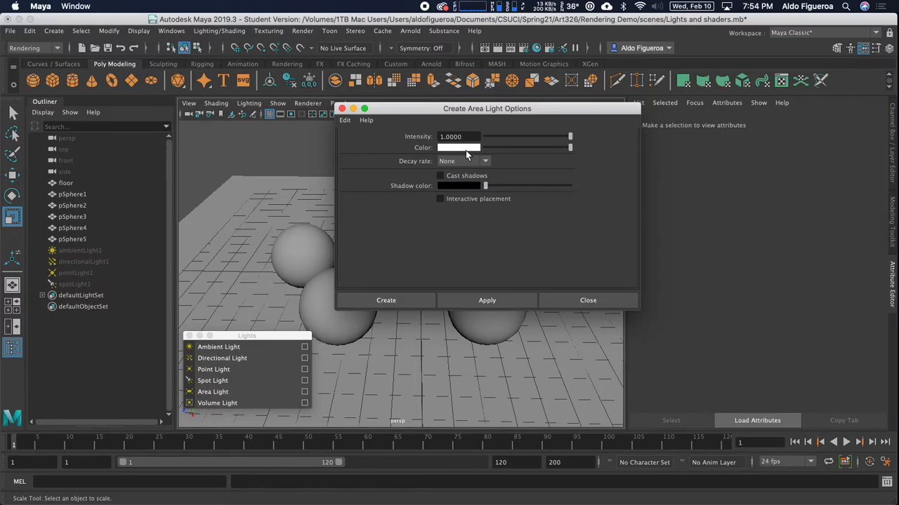
click(405, 302)
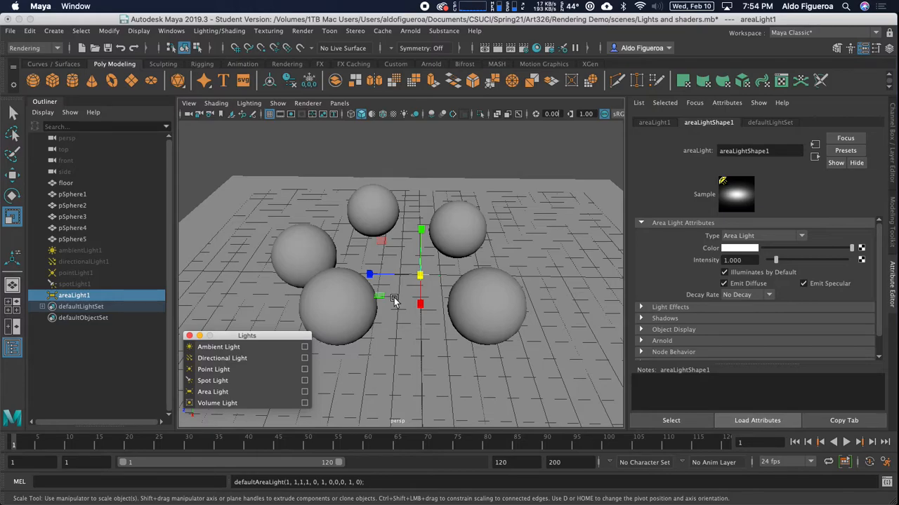
key(7)
Step: Raise the area light vertically above the floor at the middle of the sphere arrangement
alt+drag(409, 291, 505, 284)
key(w)
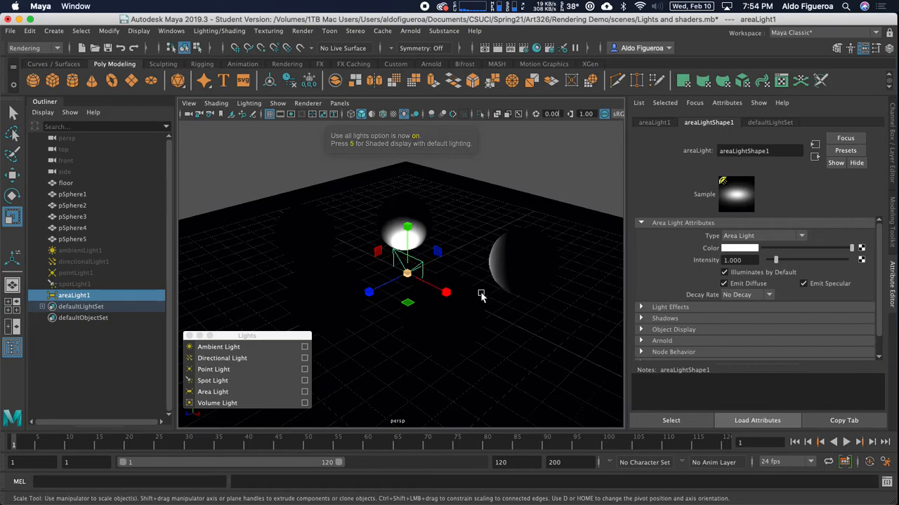
drag(408, 234, 411, 172)
alt+drag(425, 201, 337, 202)
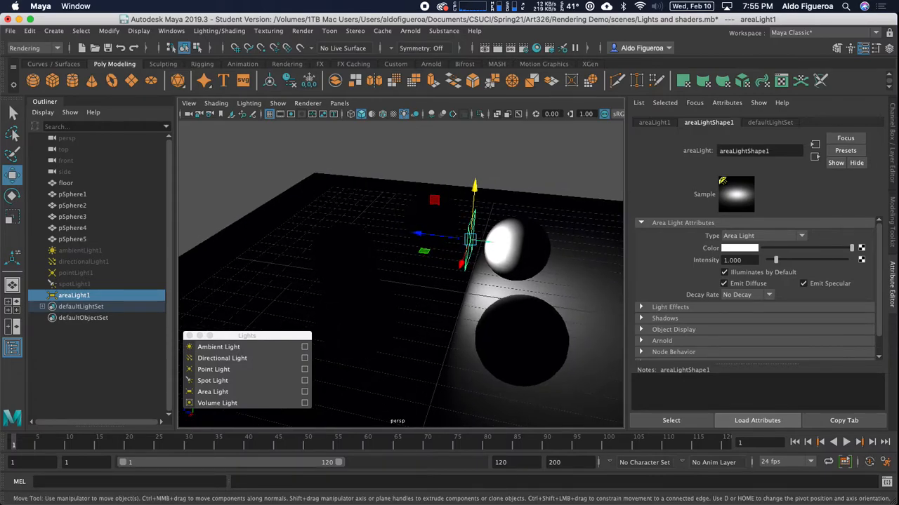
Step: Examine how the area light falls on the nearest sphere and move the light along its Z axis
alt+drag(546, 323, 463, 302)
alt+right_drag(377, 292, 567, 277)
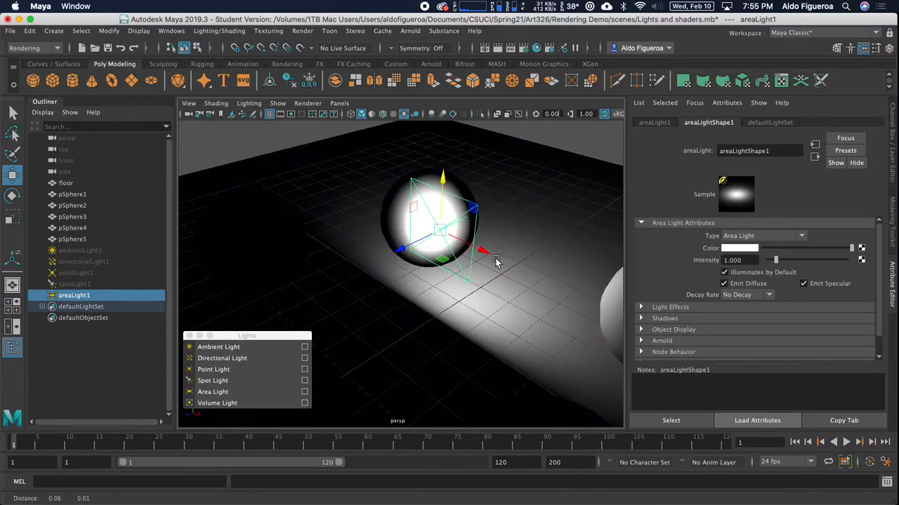
alt+drag(482, 262, 429, 262)
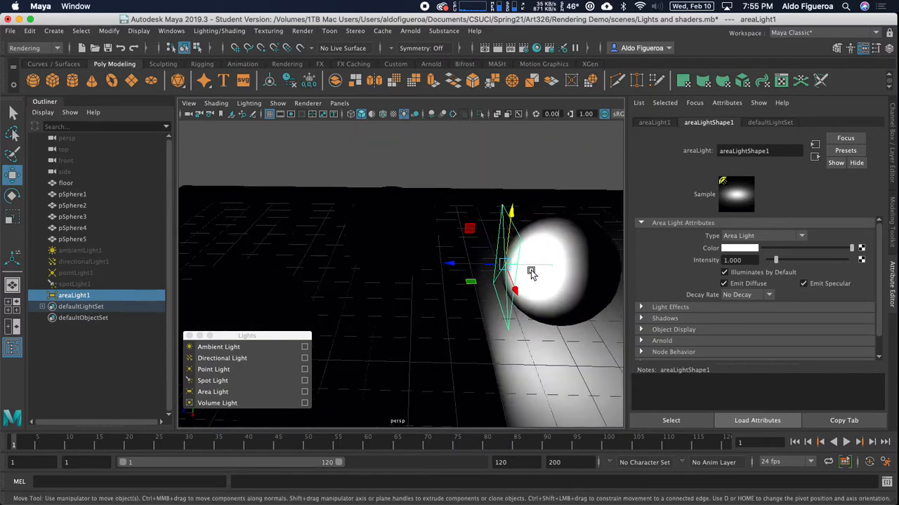
alt+right_drag(536, 281, 481, 223)
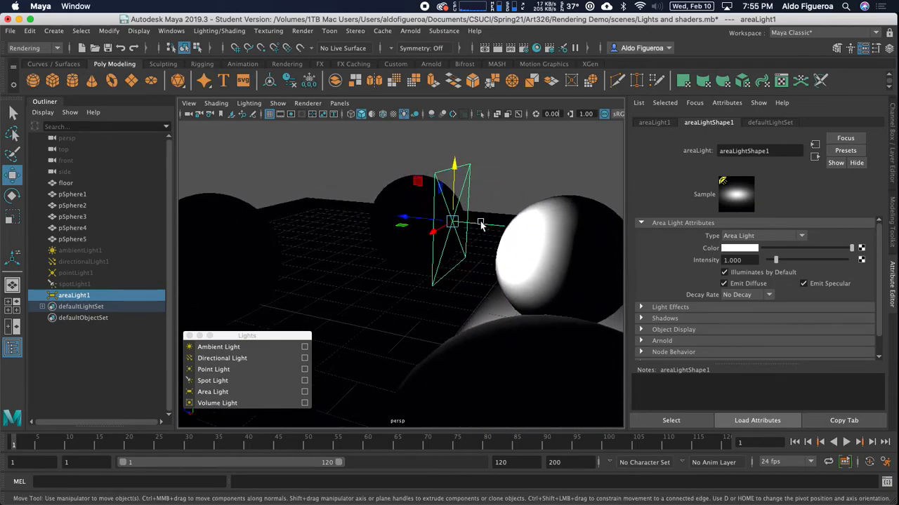
alt+drag(454, 243, 485, 250)
alt+drag(379, 216, 388, 243)
Step: Render the perspective view with the area light aimed at the sphere, and close the render
alt+drag(499, 271, 435, 278)
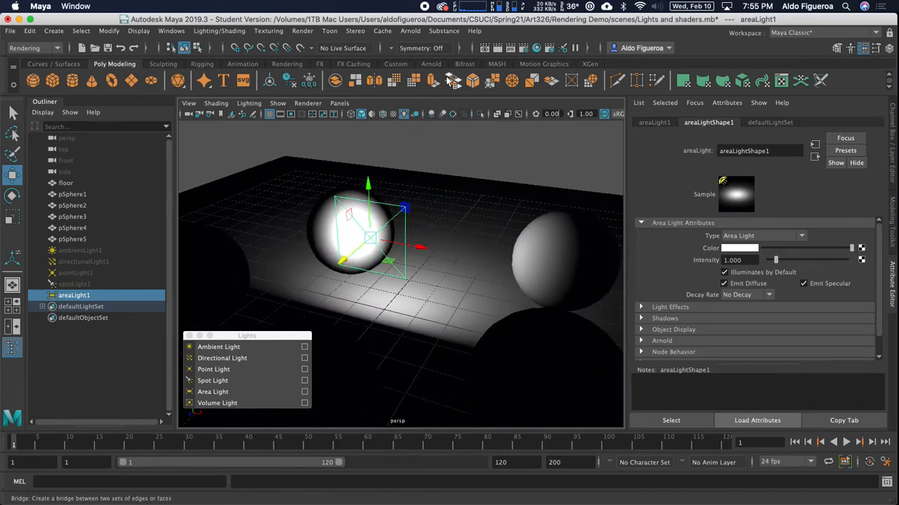
click(495, 51)
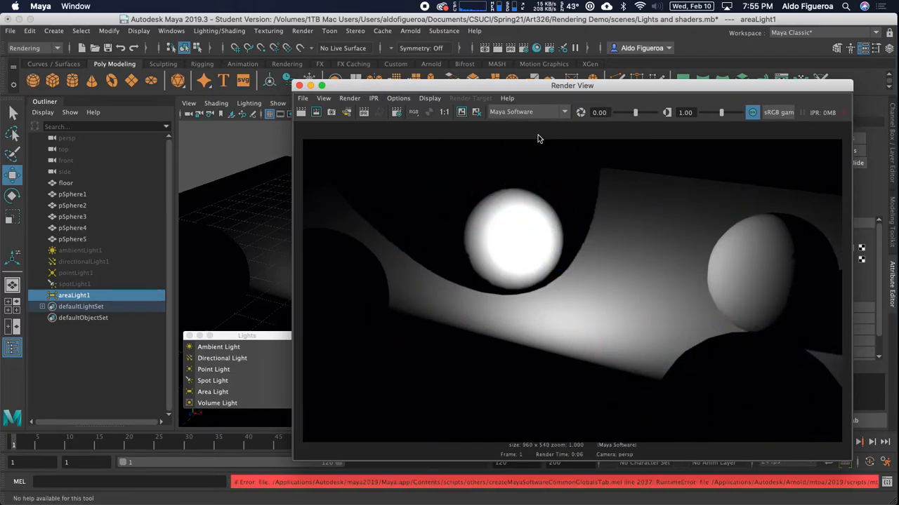
click(298, 86)
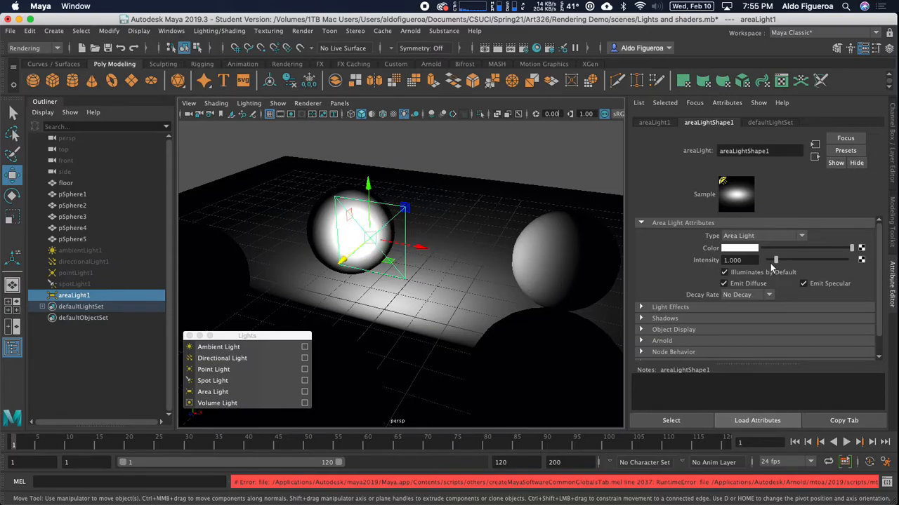
Step: Turn off Use Depth Map Shadows for the area light and render the view to check the result
click(640, 308)
click(640, 308)
click(641, 319)
scroll(715, 313, down, 3)
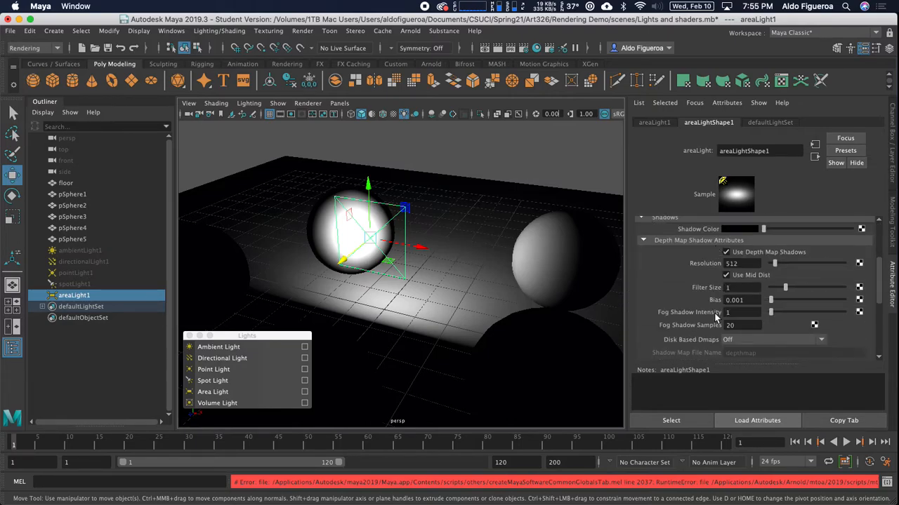
click(726, 253)
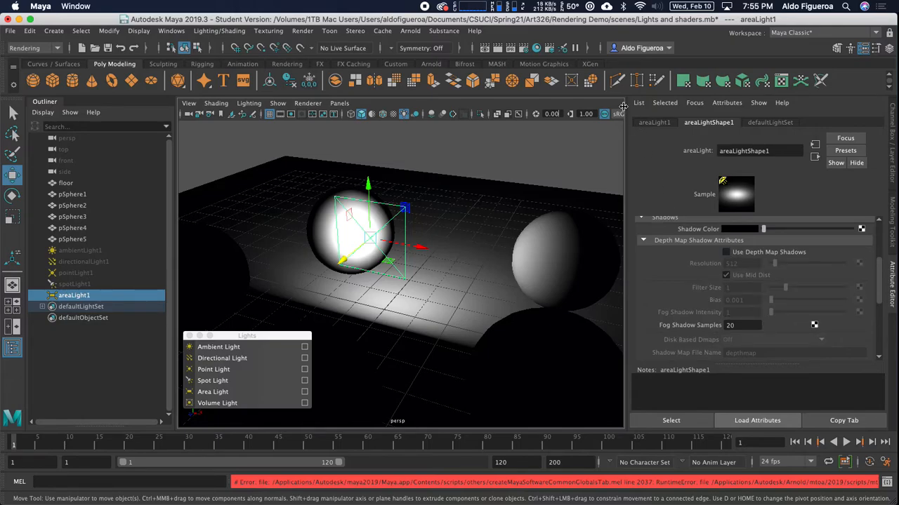
click(497, 48)
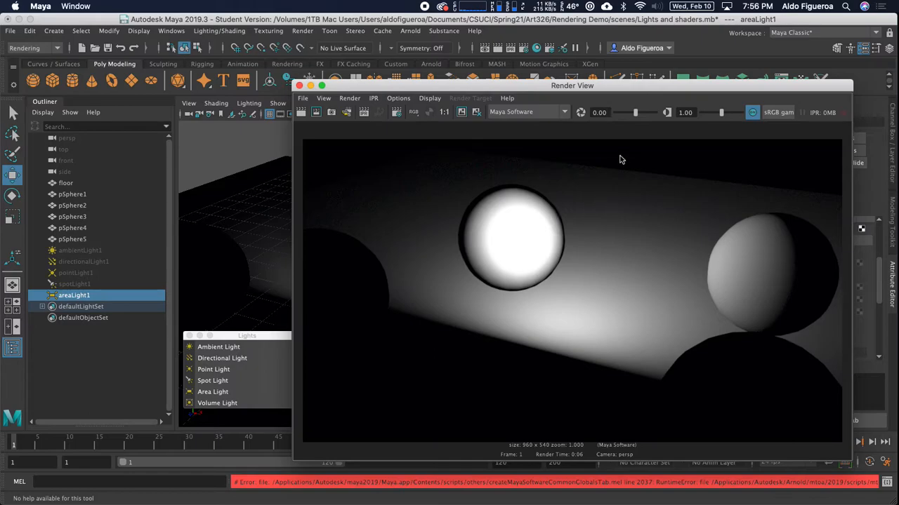
click(299, 85)
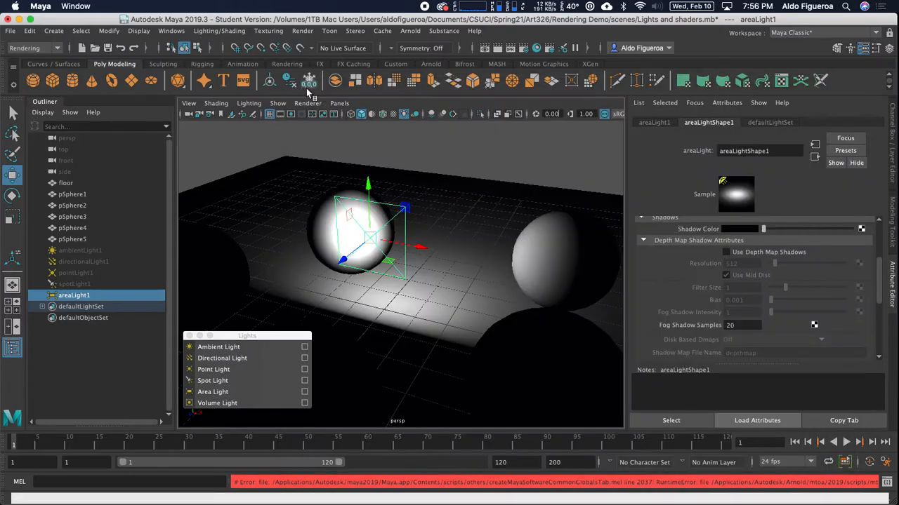
Step: Turn on Use Ray Trace Shadows for the area light and render the view
scroll(747, 244, down, 5)
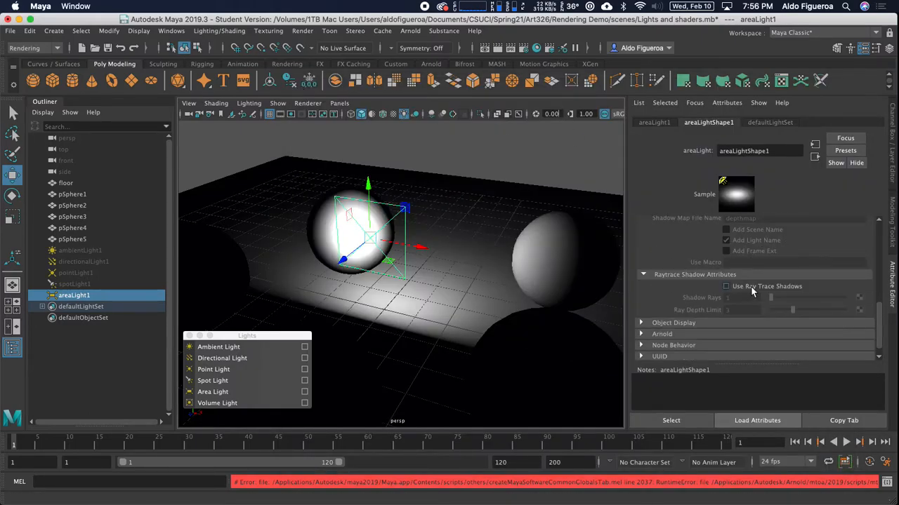
scroll(719, 287, down, 1)
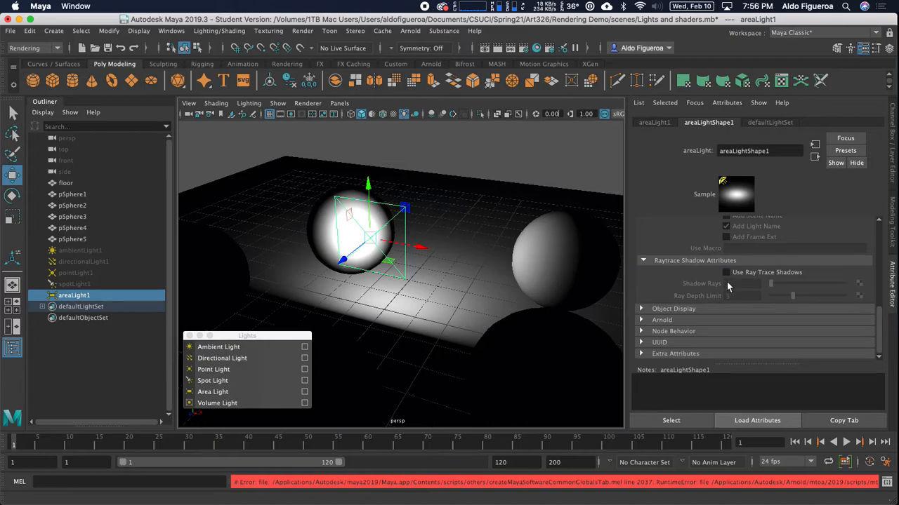
click(725, 272)
click(497, 49)
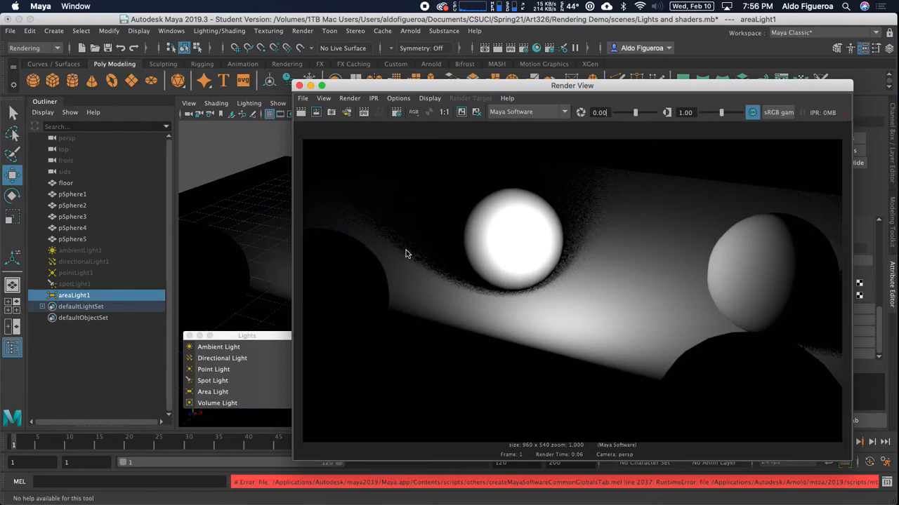
drag(425, 88, 233, 155)
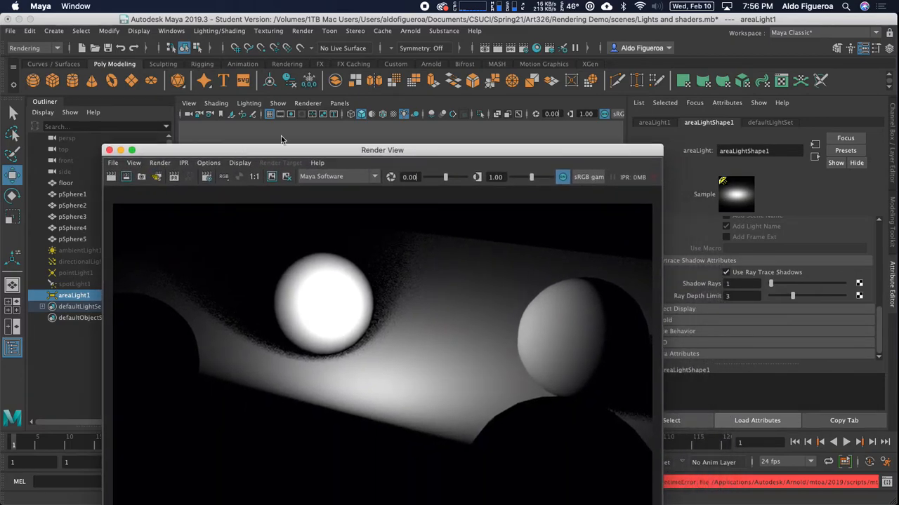
Step: Set the raytracing bias to 0 in the render settings and render the view again
click(523, 49)
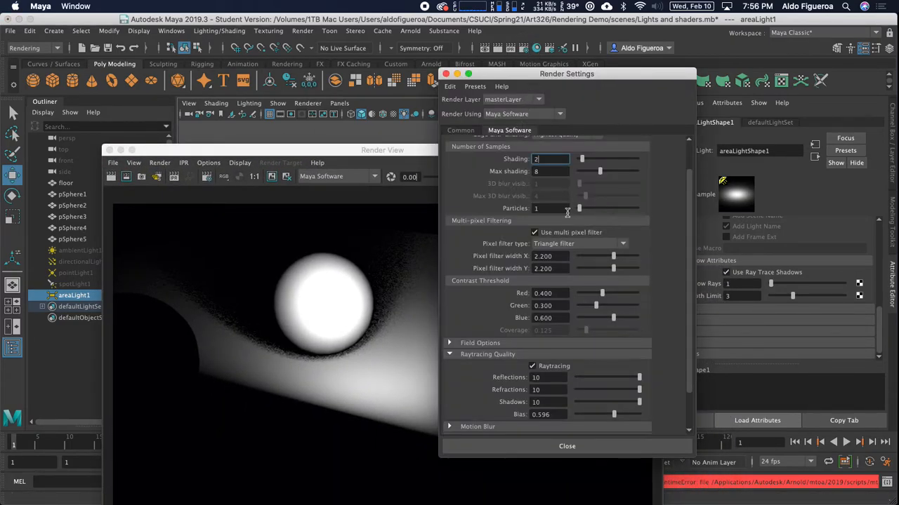
scroll(670, 245, down, 3)
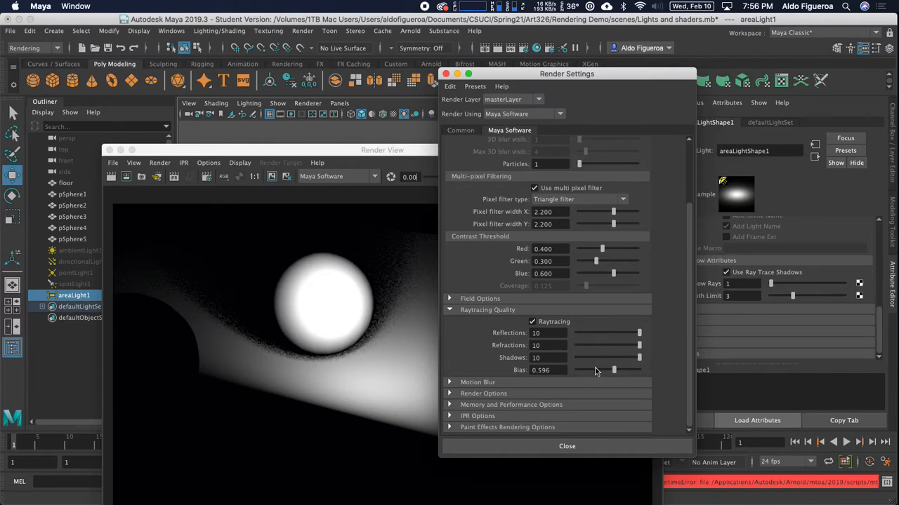
drag(590, 372, 571, 372)
click(111, 177)
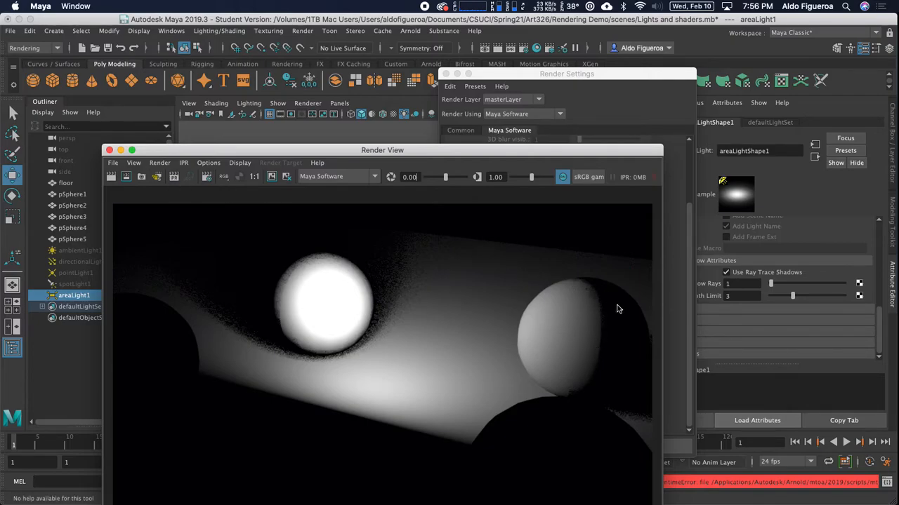
Step: Set the raytracing bias to 0.321, re-render only a region around the bright sphere, and close the render settings
click(209, 178)
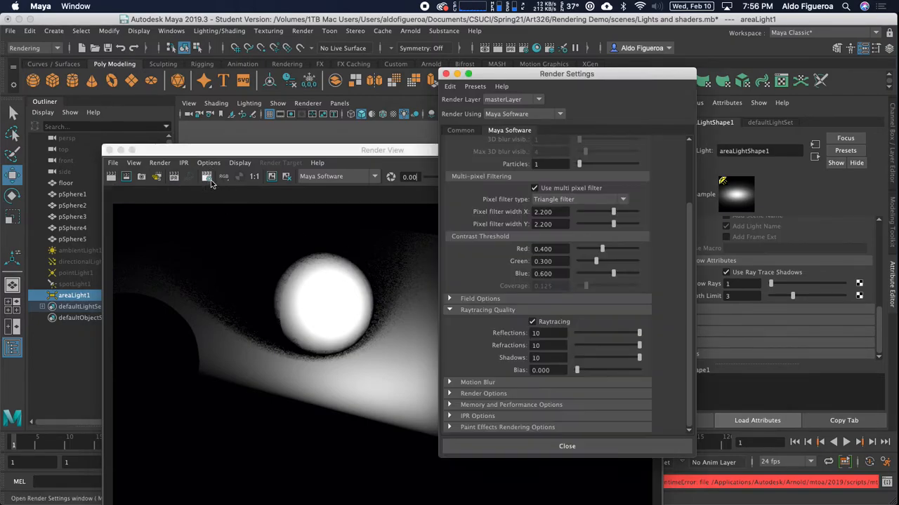
drag(577, 370, 596, 370)
drag(246, 234, 398, 375)
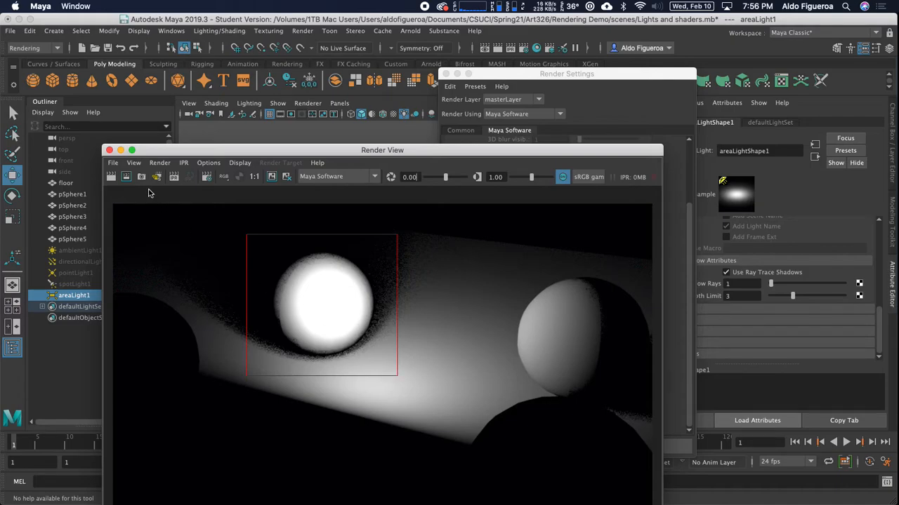
click(126, 177)
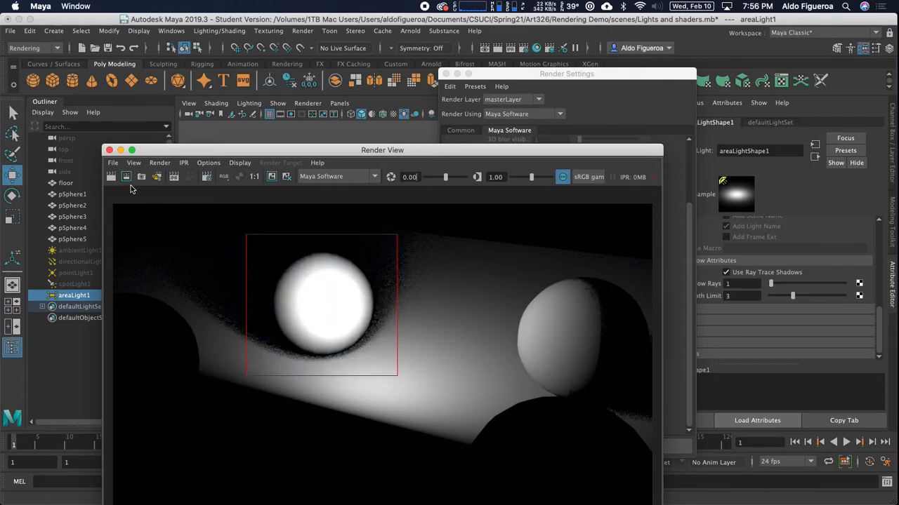
drag(599, 150, 495, 151)
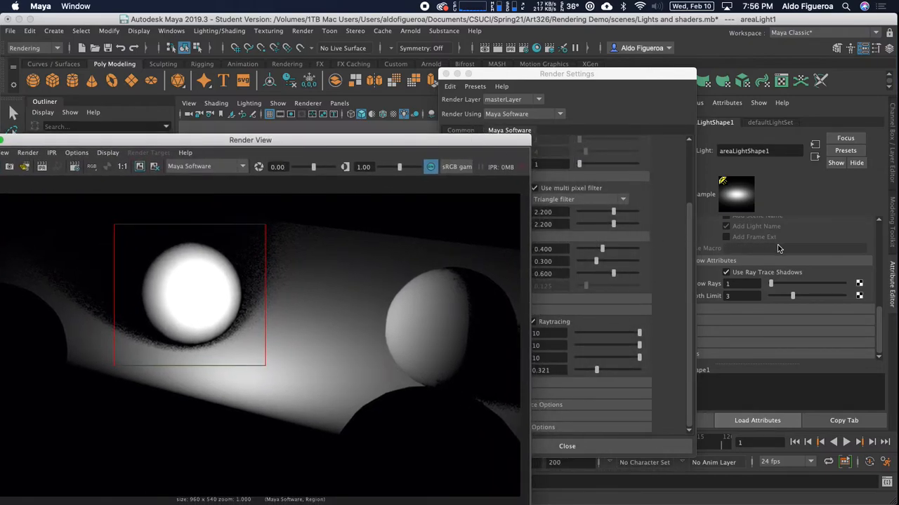
click(490, 76)
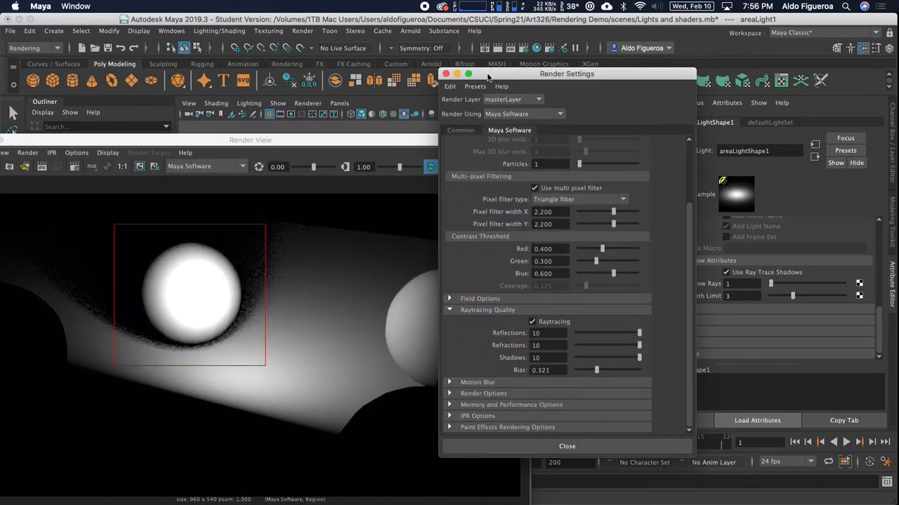
click(445, 74)
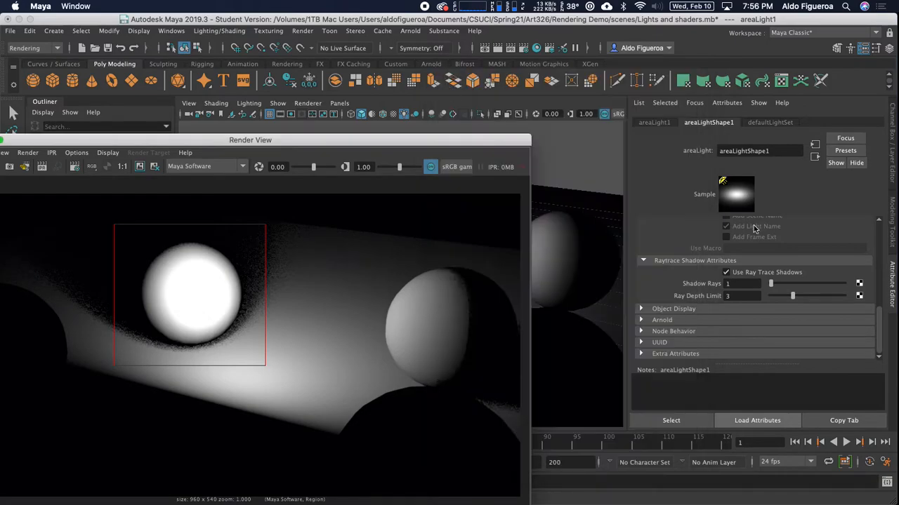
Step: Set the area light's shadow rays to 5 and re-render the sphere region and the full frame
drag(771, 283, 779, 285)
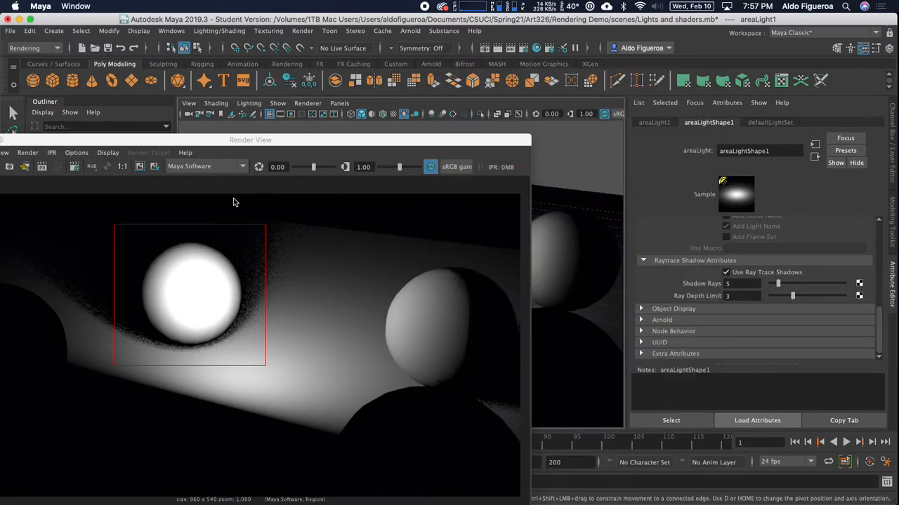
drag(158, 141, 224, 123)
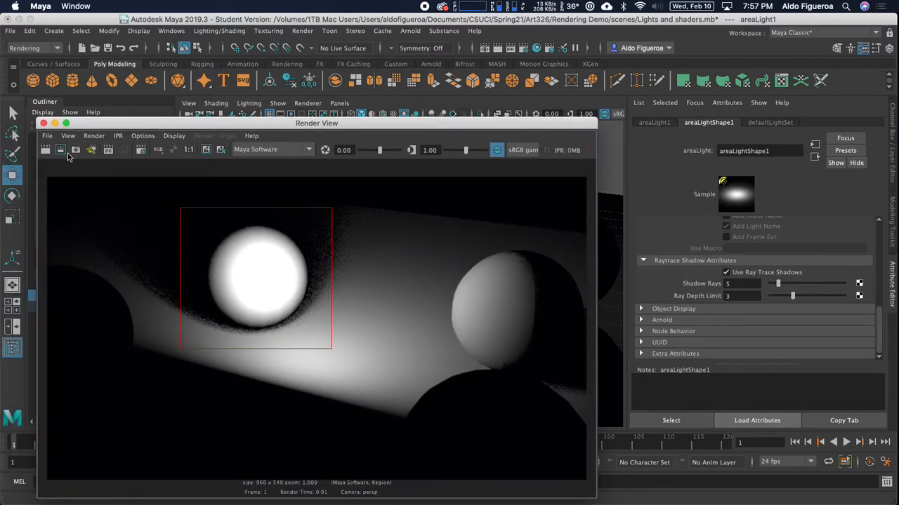
click(61, 150)
click(45, 150)
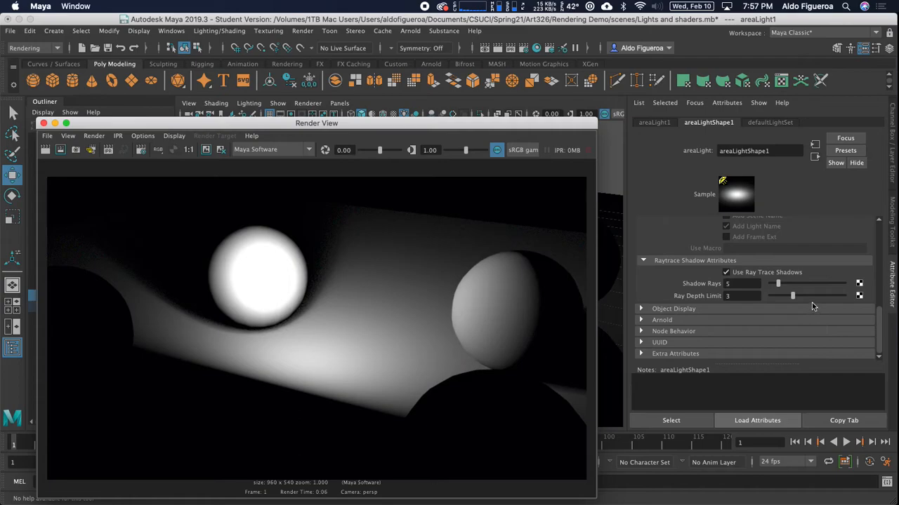
scroll(815, 290, up, 5)
drag(331, 128, 353, 141)
scroll(763, 283, up, 5)
scroll(766, 282, up, 2)
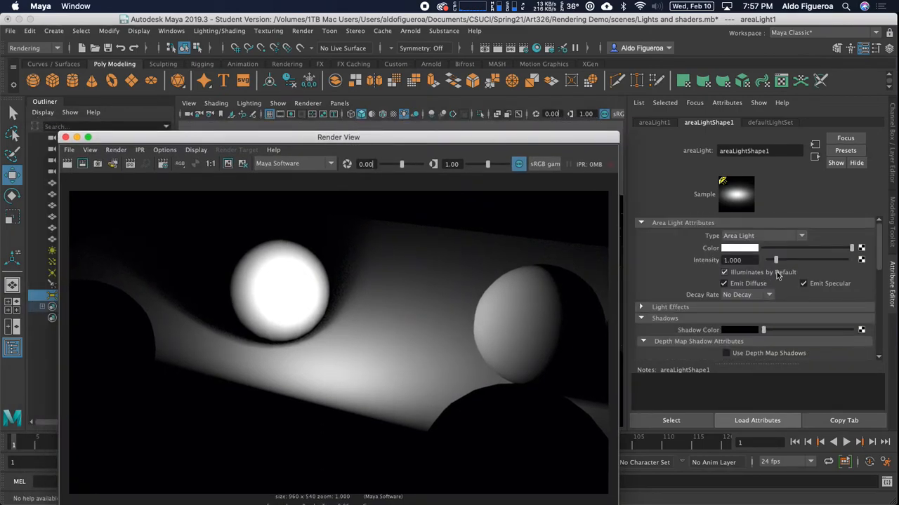
click(65, 137)
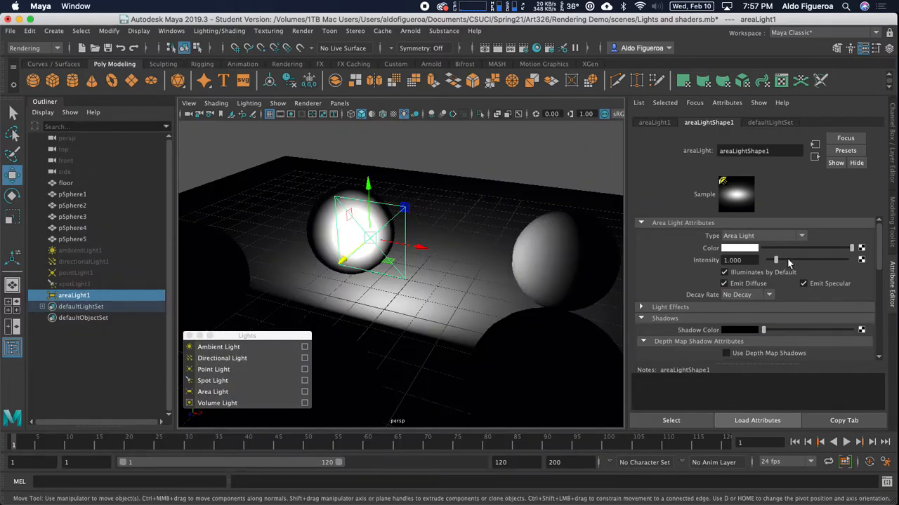
Step: Scale the area light down to about 0.44 in X and 0.81 in Y
alt+drag(469, 241, 532, 237)
alt+drag(441, 239, 473, 254)
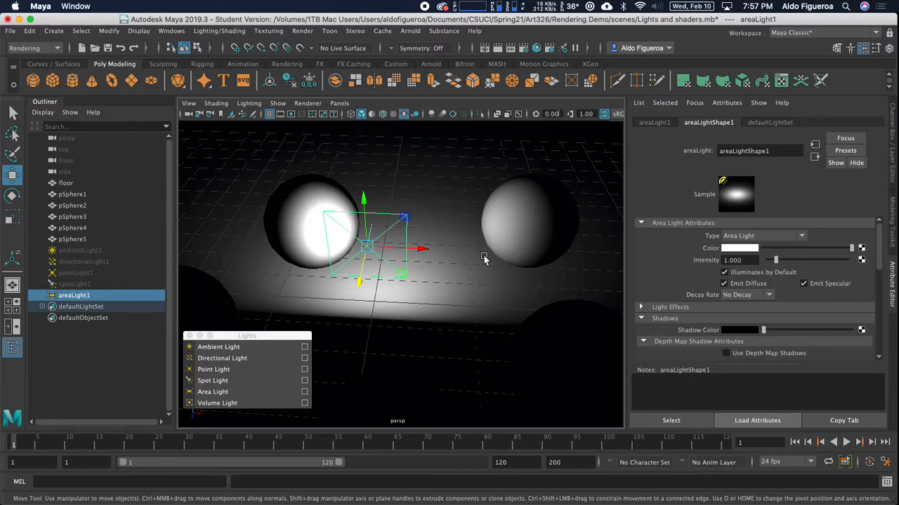
alt+drag(438, 283, 432, 255)
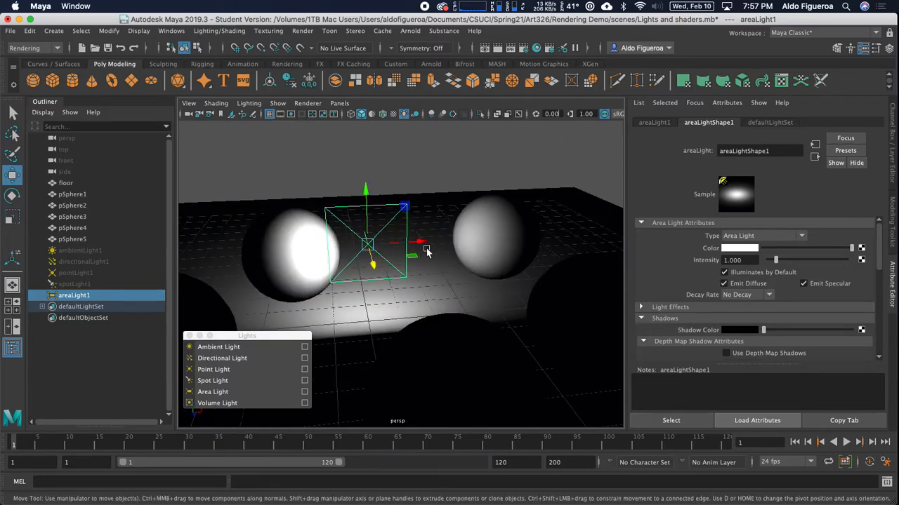
key(r)
drag(418, 244, 394, 242)
drag(387, 241, 388, 240)
drag(366, 194, 367, 205)
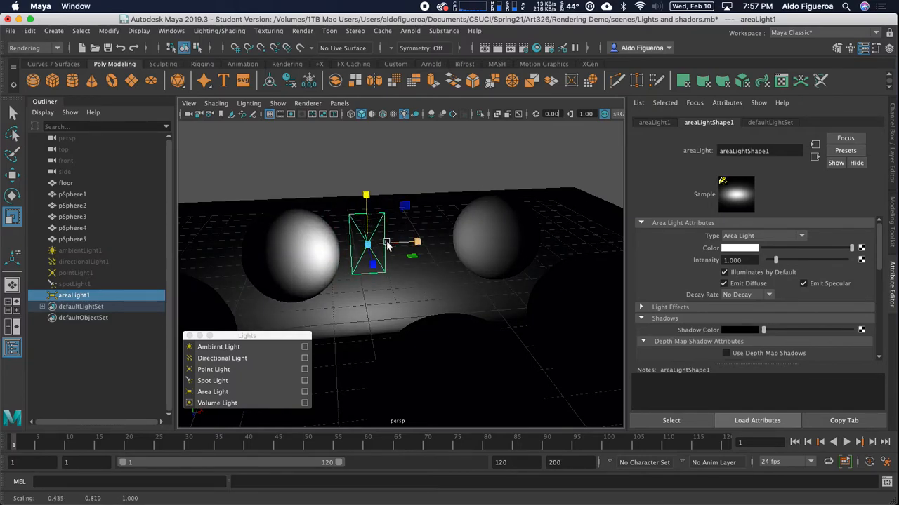
Step: Render the spheres from a raised angle with the scaled-down area light, and close the render
alt+drag(447, 265, 381, 274)
click(497, 47)
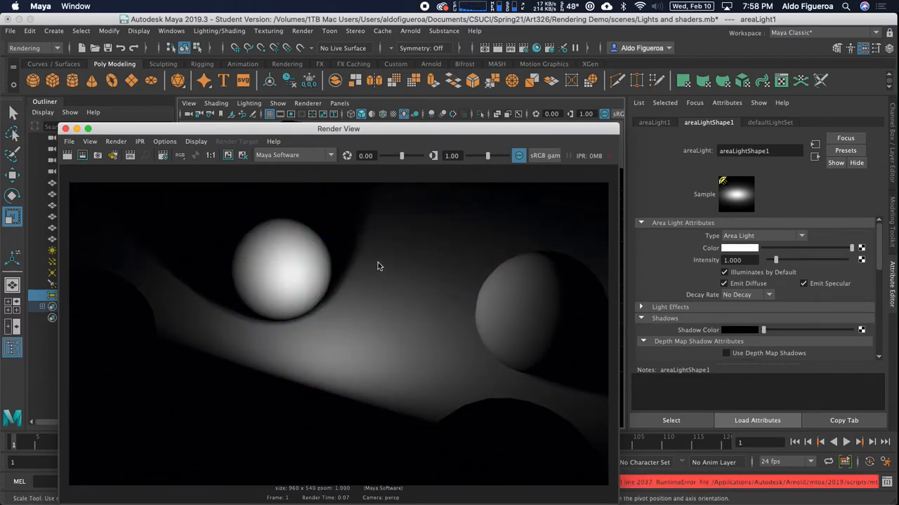
click(65, 129)
Step: Scale the area light up uniformly to several times its size, render the frame for comparison, and close the render
drag(372, 240, 564, 237)
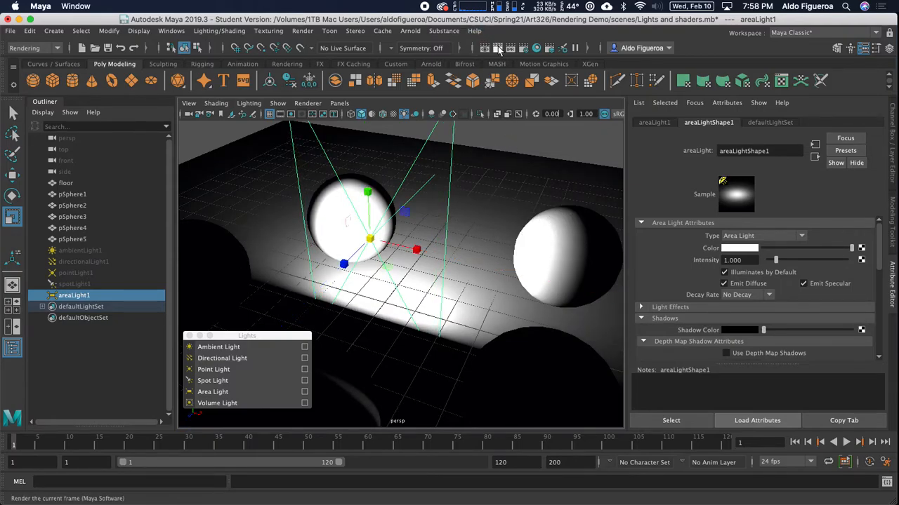
click(497, 47)
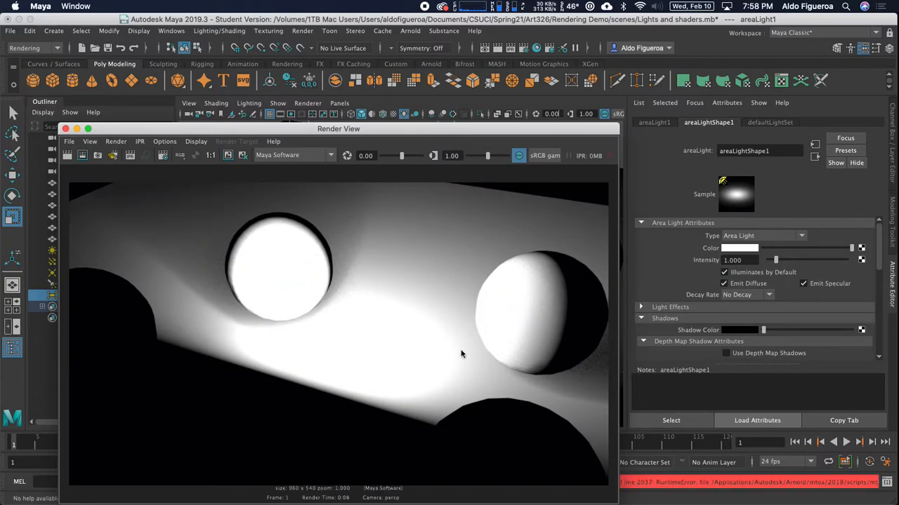
click(66, 129)
Step: Raise the area light to about 5.79 in Y and rotate it about -90 degrees in X to face the floor
key(r)
alt+drag(335, 227, 369, 253)
key(w)
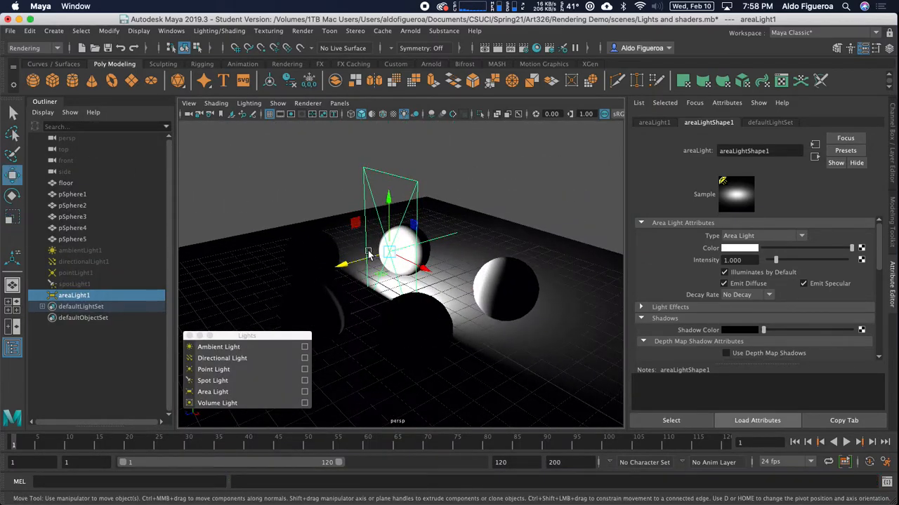
drag(393, 210, 403, 136)
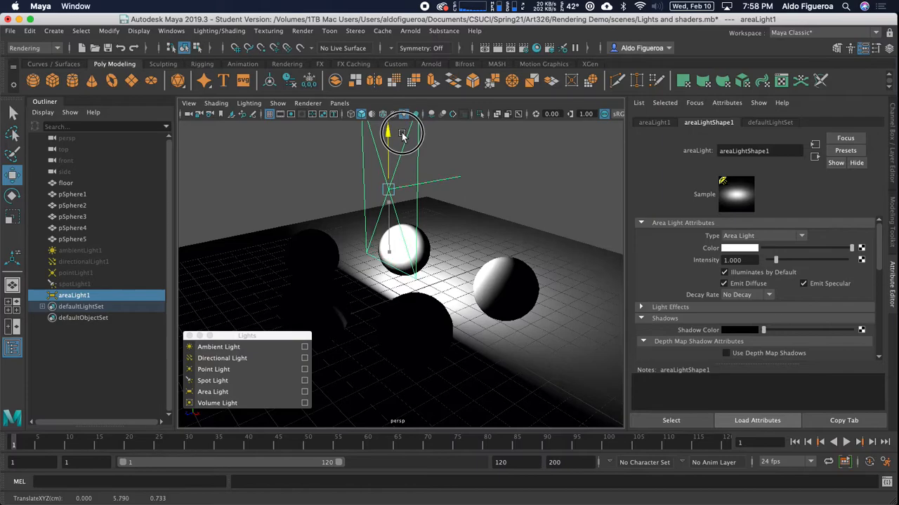
alt+drag(448, 212, 406, 214)
key(e)
drag(411, 144, 482, 214)
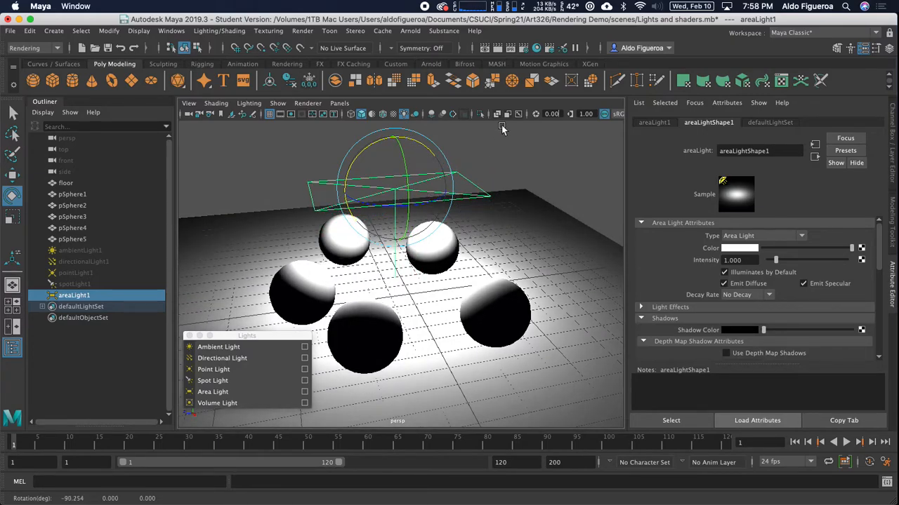
Step: Render all five spheres under the overhead area light, inspect the shadows, and close the render
click(497, 48)
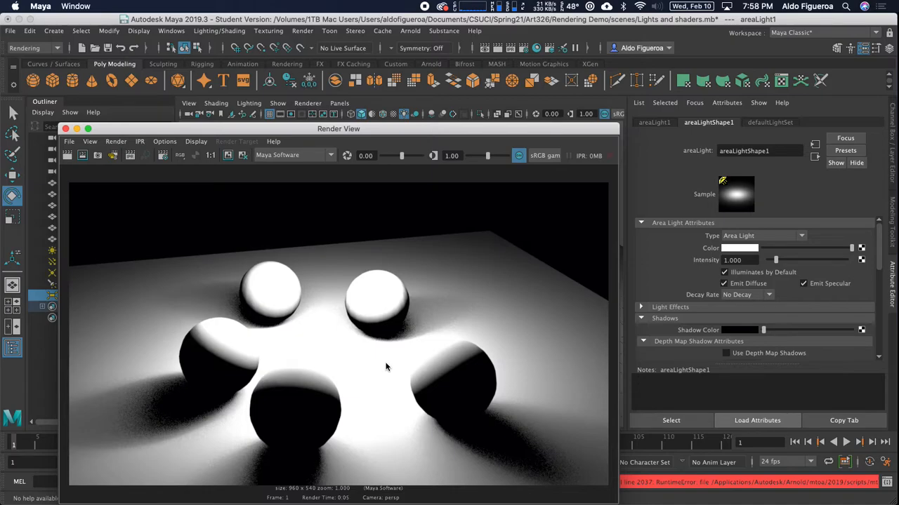
scroll(805, 295, down, 2)
scroll(805, 296, up, 2)
click(64, 129)
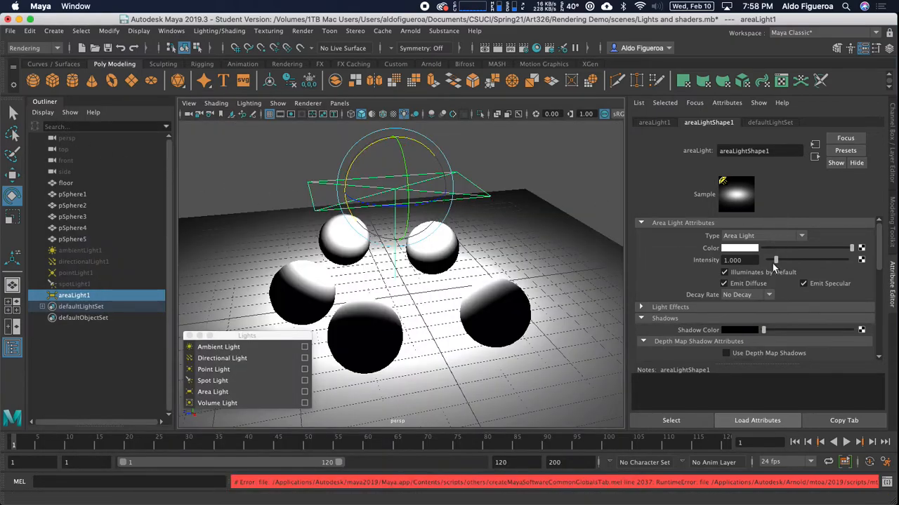
Step: Lower the area light's intensity to 0.438 and render the frame again
drag(776, 260, 772, 261)
click(496, 50)
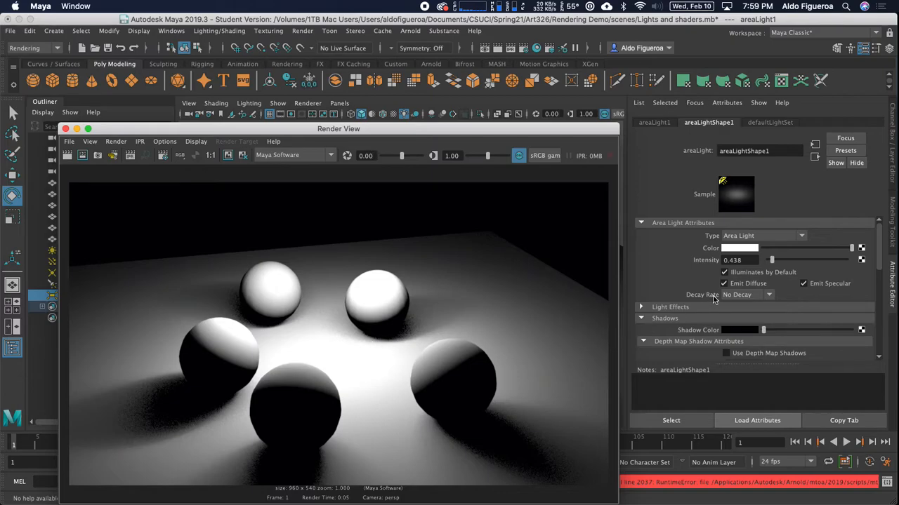
drag(770, 261, 772, 267)
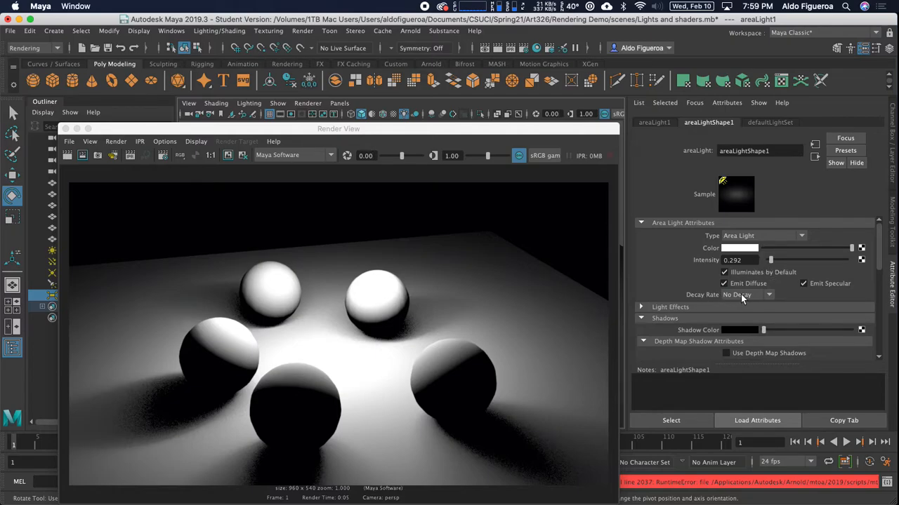
drag(771, 261, 763, 274)
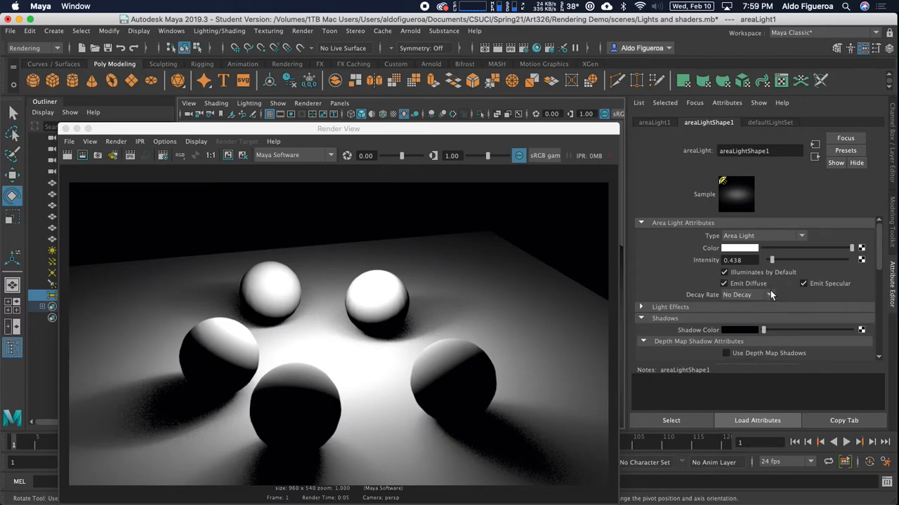
Step: Set the area light's decay rate to Linear and re-render only the half of the image with the brightest sphere
click(770, 295)
click(741, 321)
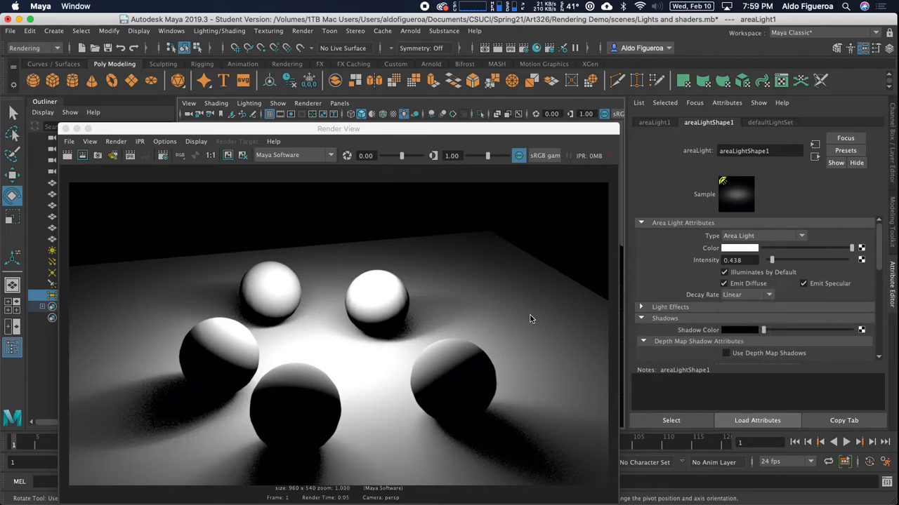
drag(338, 203, 612, 493)
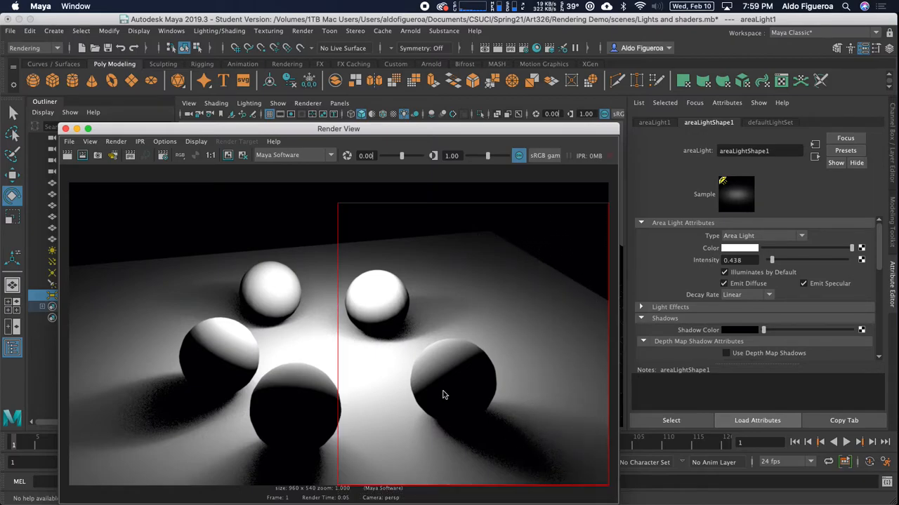
click(82, 156)
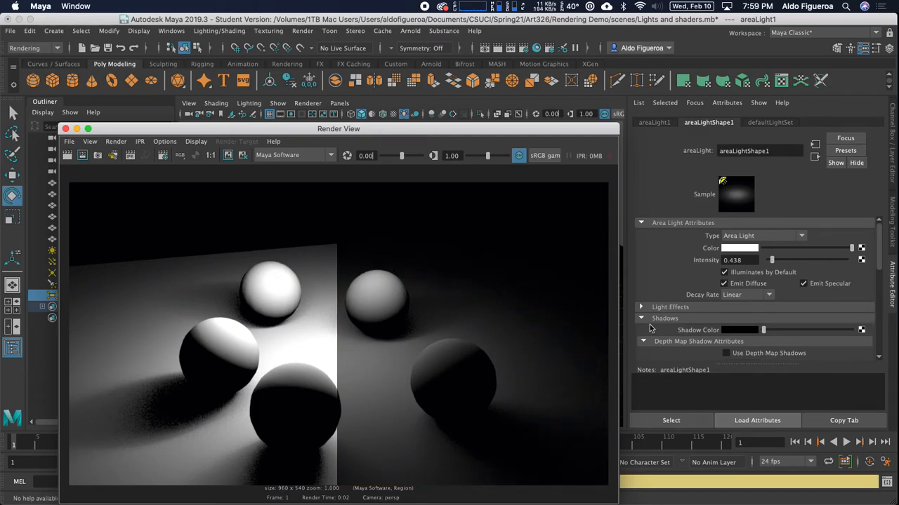
Step: Set the area light's decay rate to Quadratic, re-render a narrower region over the same side, and clear the region
drag(377, 207, 593, 486)
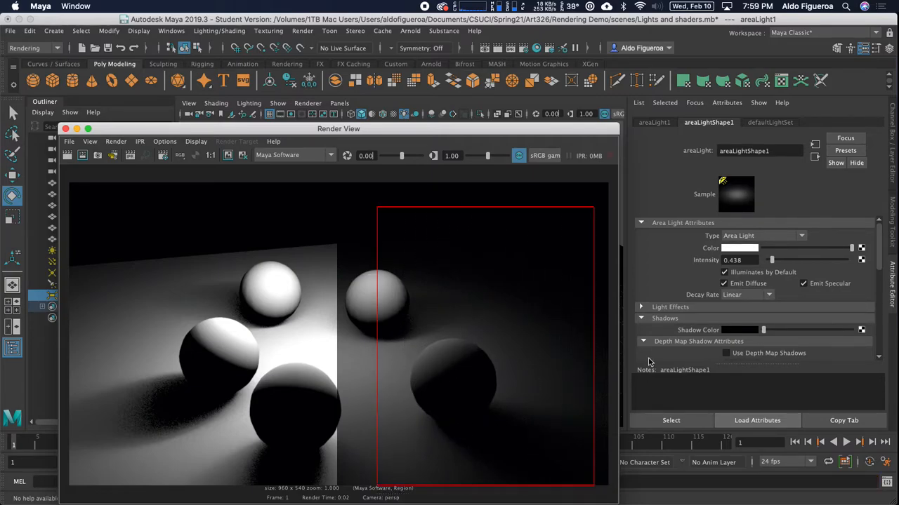
click(741, 296)
click(744, 330)
click(82, 156)
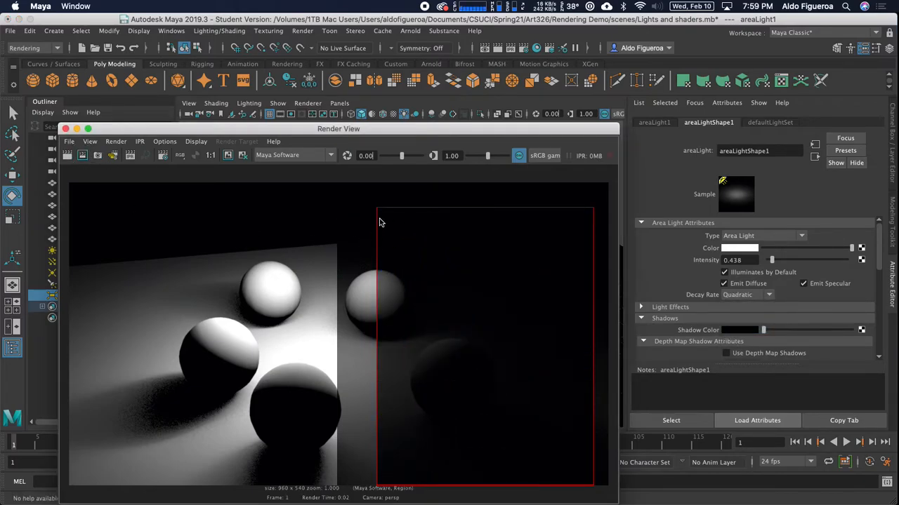
click(338, 205)
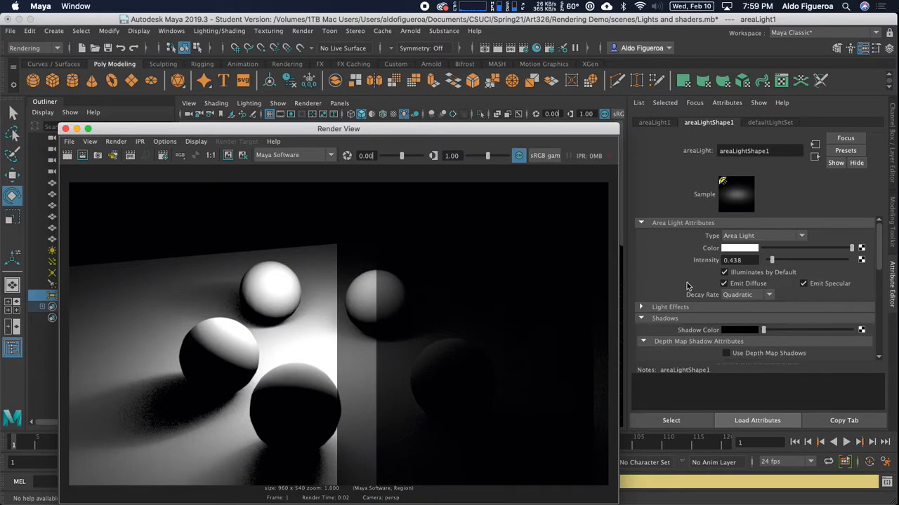
Step: Set the area light's decay rate to Cubic and re-render a wider region reaching the front sphere
click(751, 298)
click(743, 337)
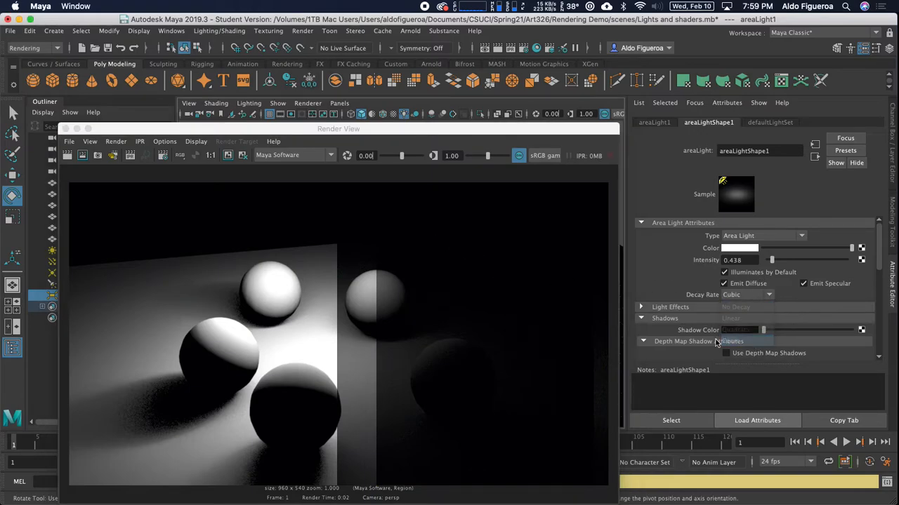
drag(306, 204, 567, 481)
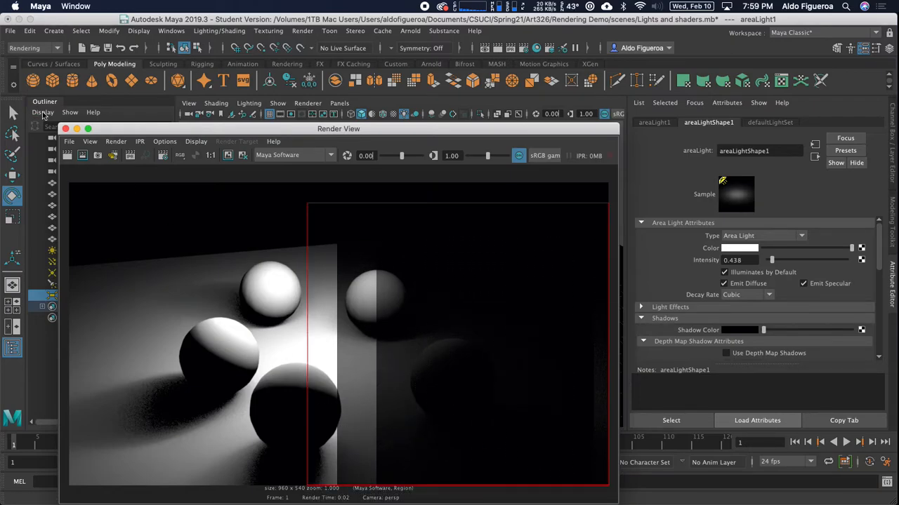
click(82, 155)
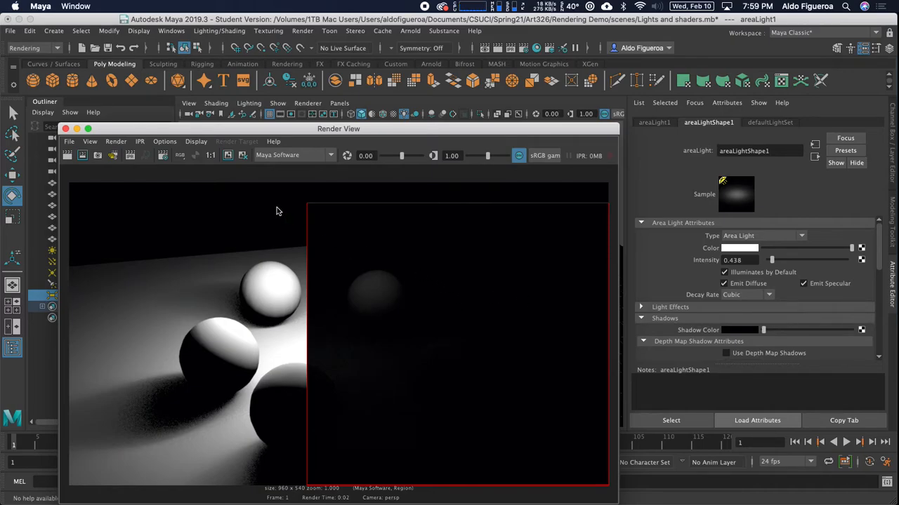
Step: Clear the render region, set the area light's decay rate back to Linear, and re-render the full frame
scroll(767, 310, down, 10)
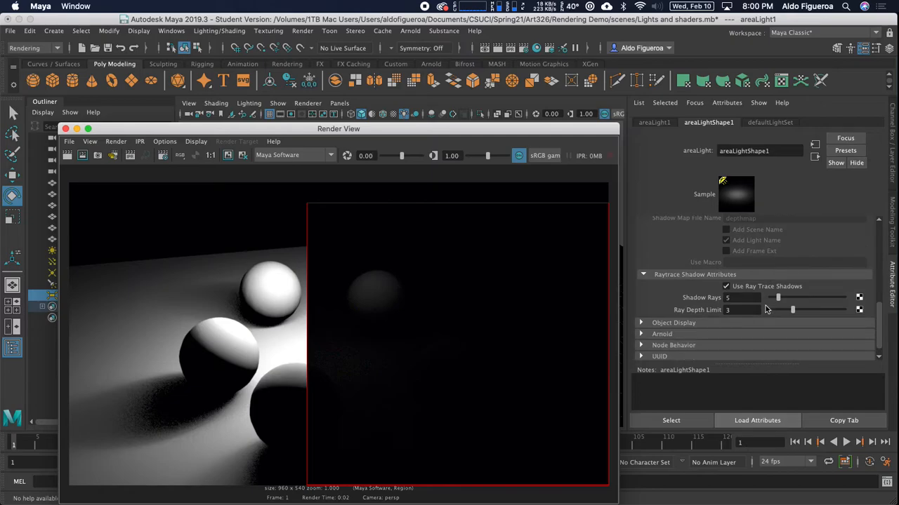
scroll(731, 307, up, 2)
click(237, 217)
scroll(680, 303, up, 5)
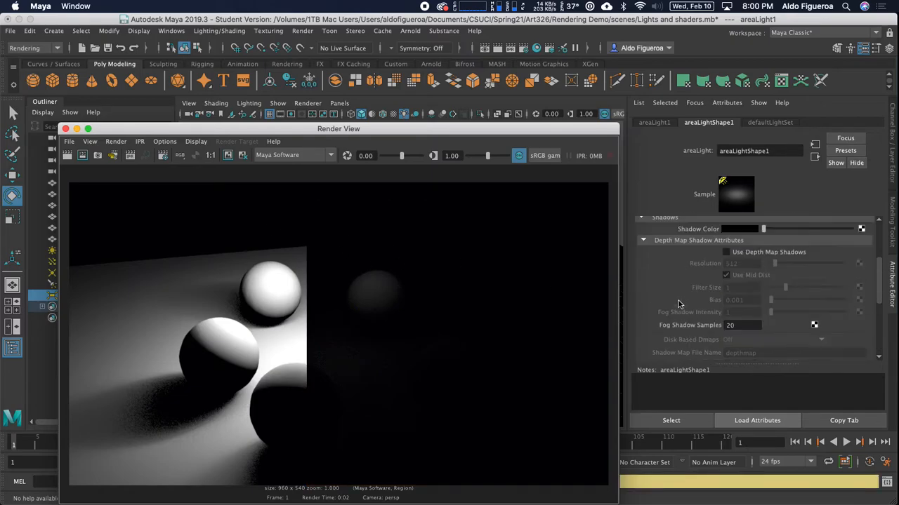
scroll(461, 271, up, 3)
scroll(482, 309, down, 4)
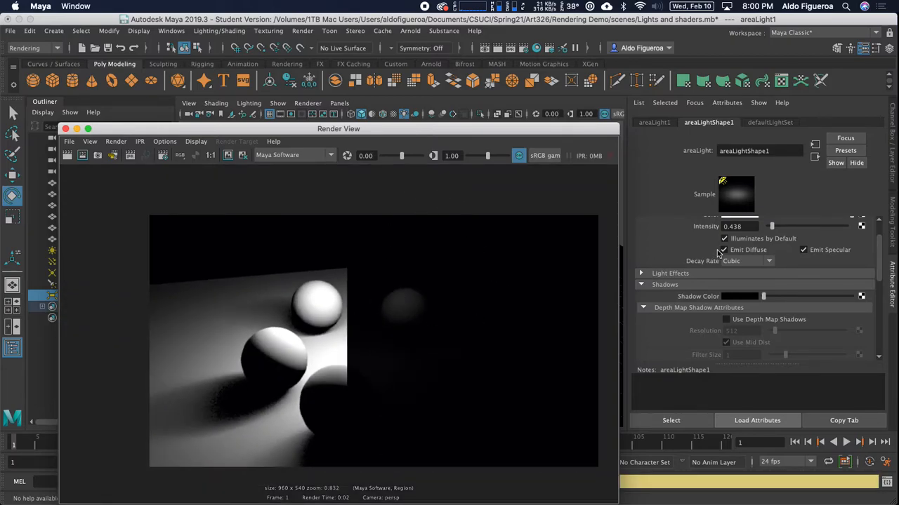
scroll(668, 253, up, 2)
click(744, 295)
click(737, 318)
click(67, 155)
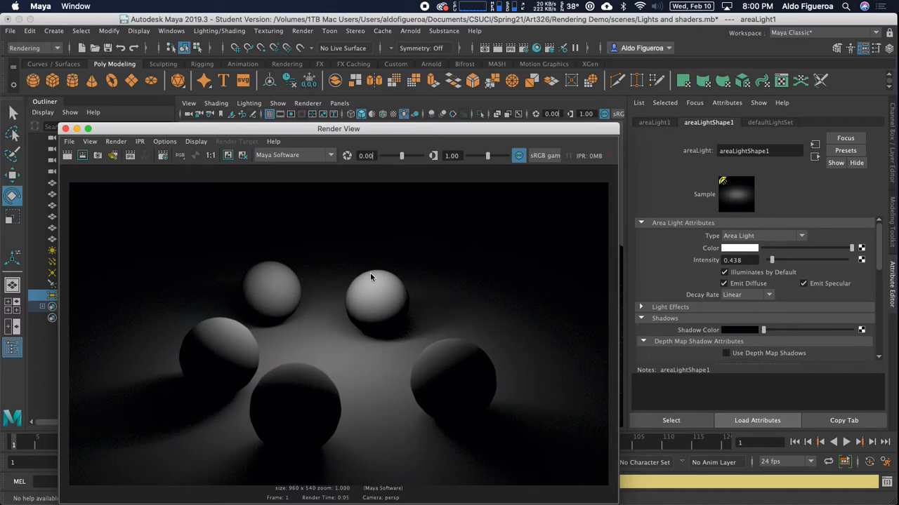
drag(303, 133, 486, 107)
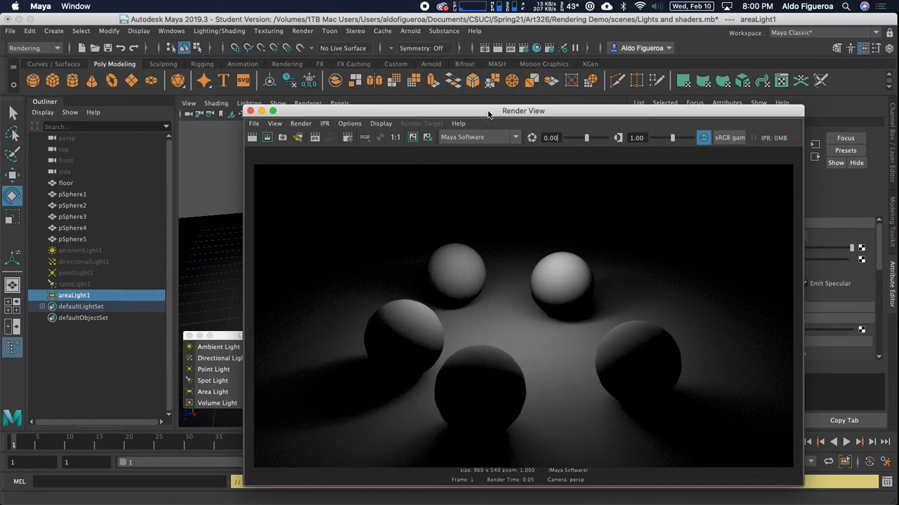